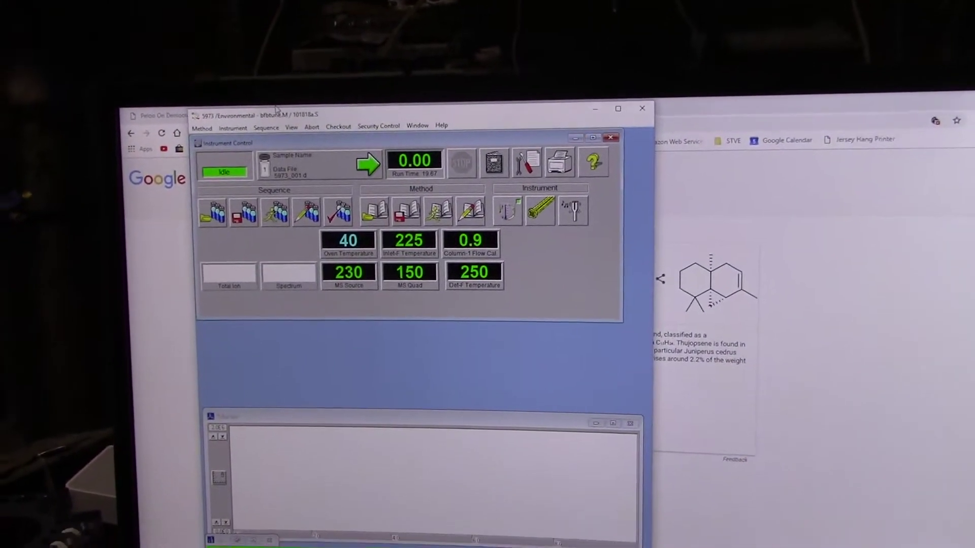
From the Sequence menu, run the sequence, accepting the four-line BFB sample log
click(264, 113)
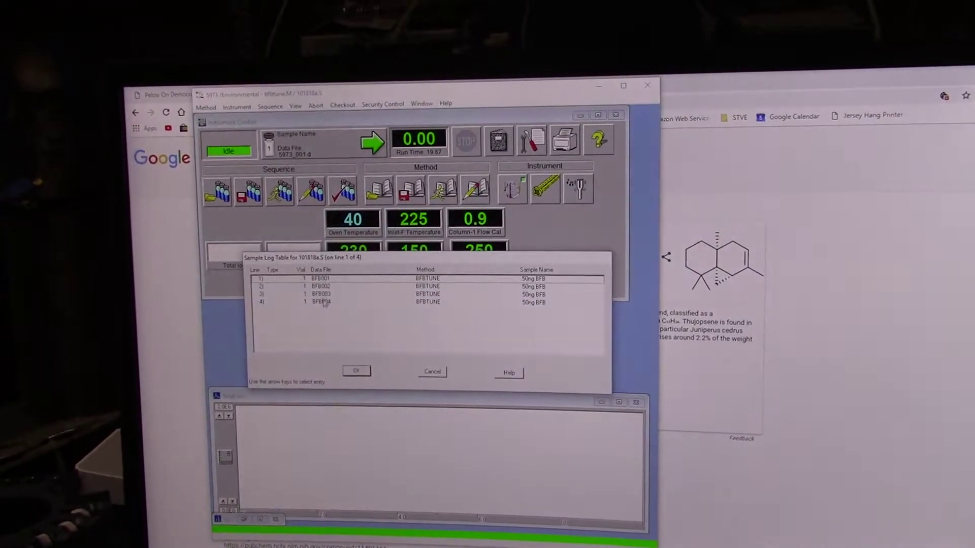
click(344, 371)
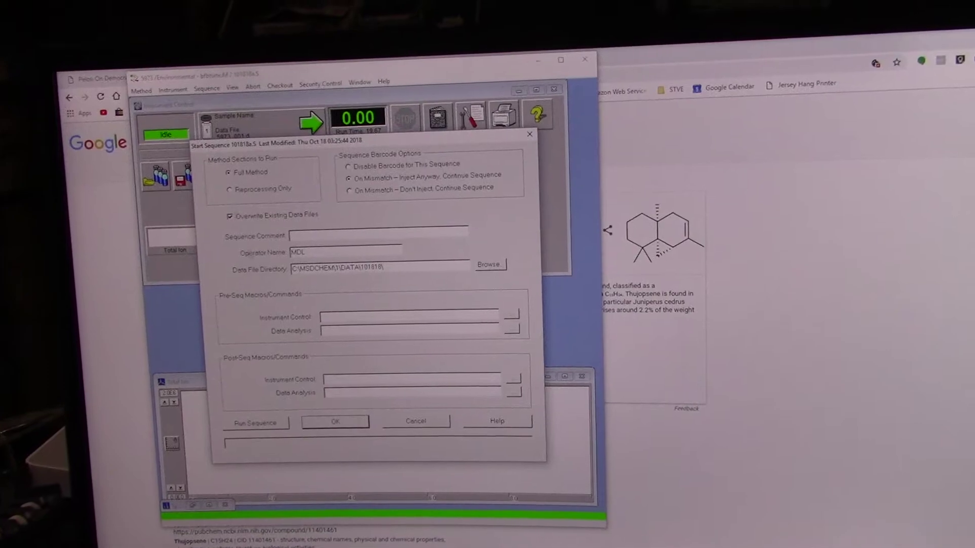
click(242, 427)
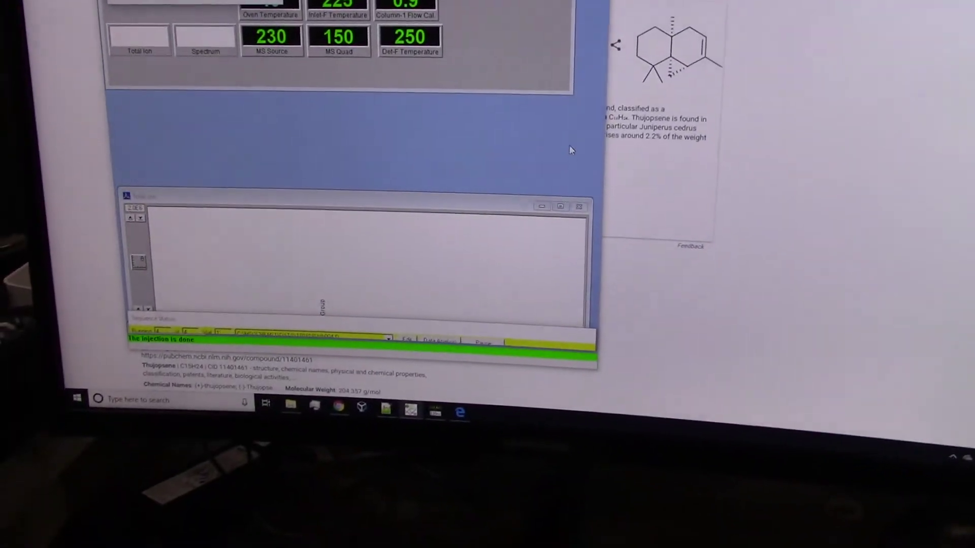
After the injection completes, switch to the Environmental Data Analysis window
click(416, 415)
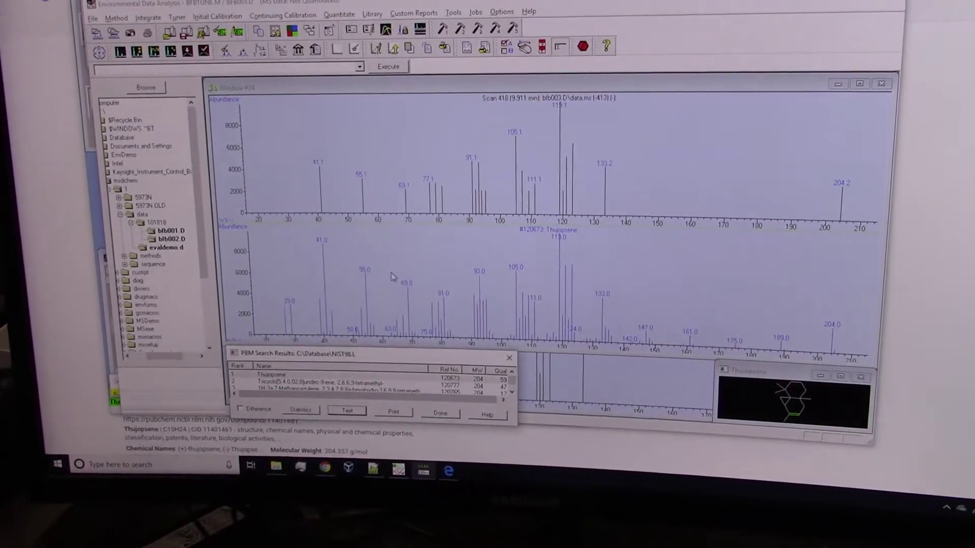
Load data file bfb003.D from the Select Data File dialog
click(100, 38)
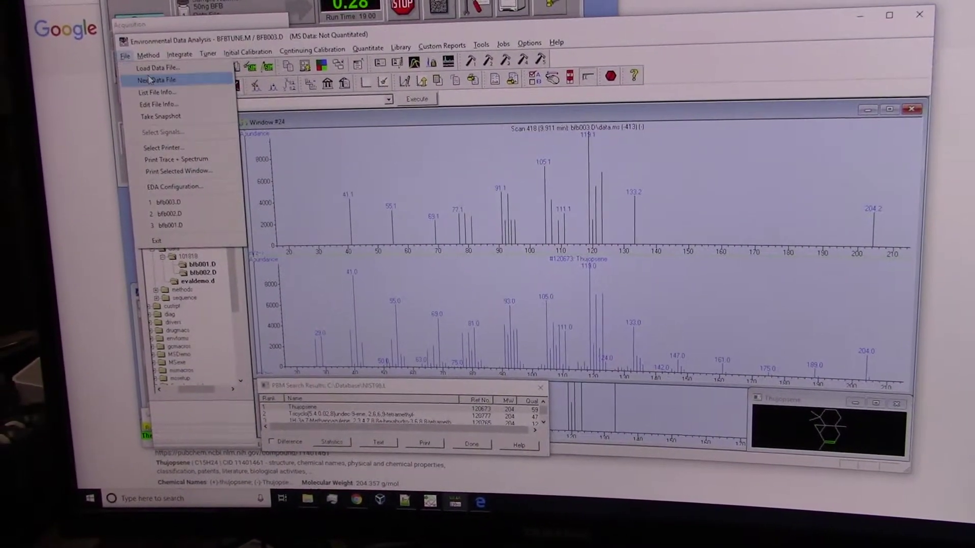
click(151, 69)
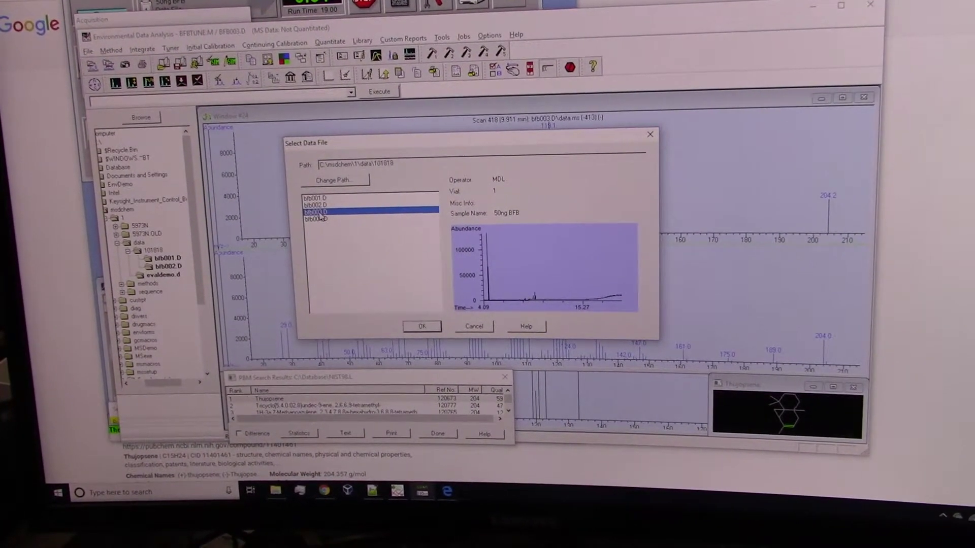
double_click(337, 218)
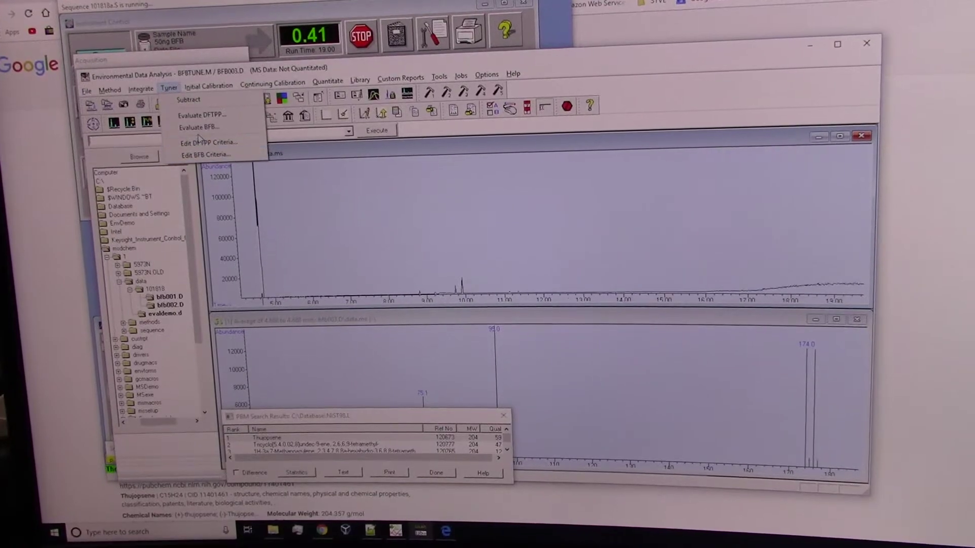
Run Tuner > Evaluate BFB with Evaluate BFB to Screen selected
click(196, 127)
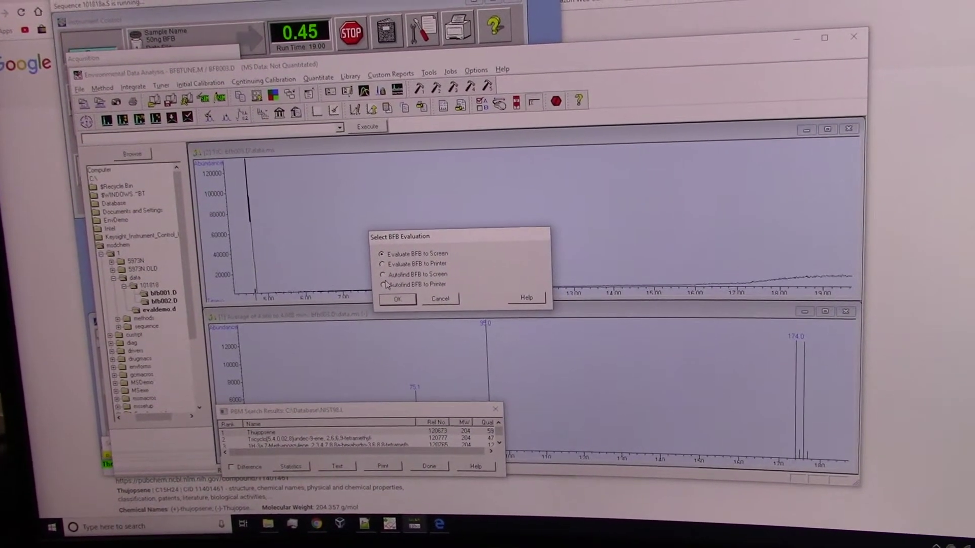
click(384, 275)
click(396, 298)
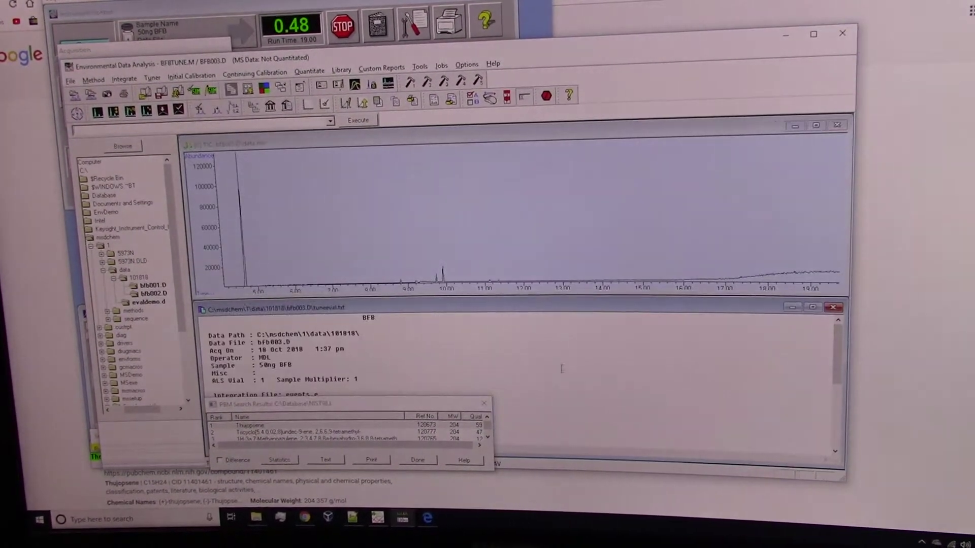